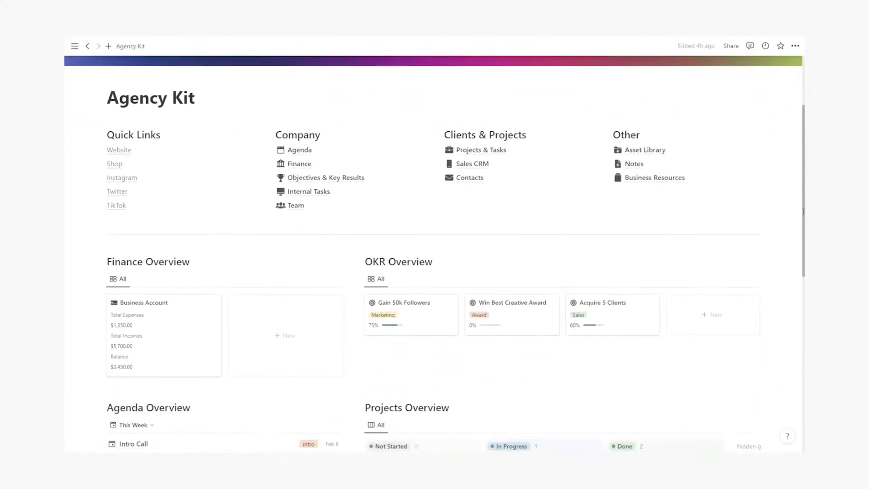
scroll(600, 242, down, 3)
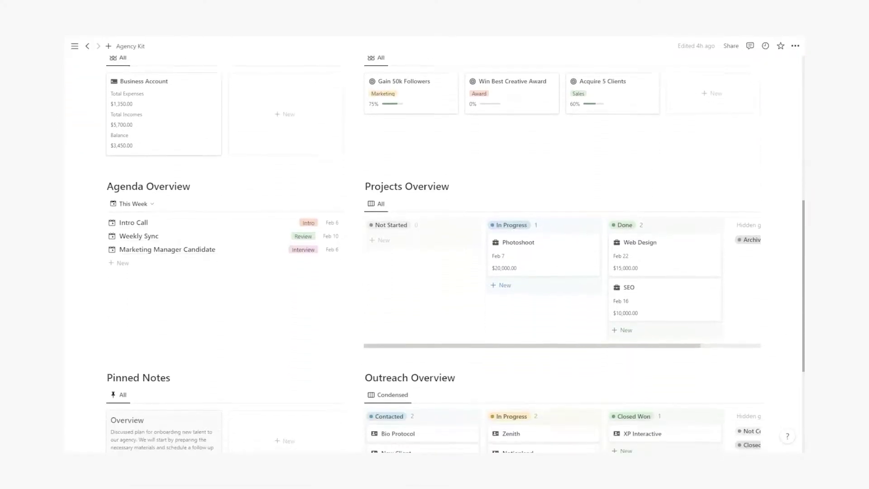
Preview the Photoshoot project, then scroll through the dashboard's Agenda, Projects, Pinned Notes and Outreach overviews.
click(549, 203)
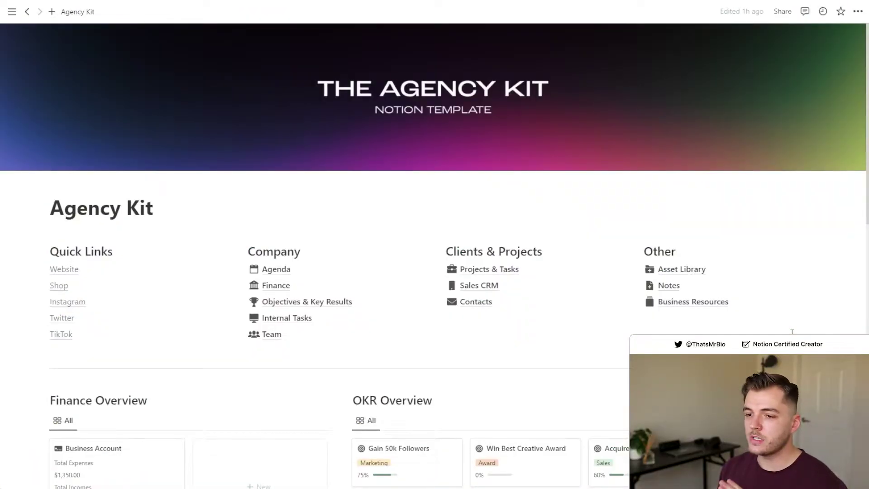
scroll(793, 332, down, 9)
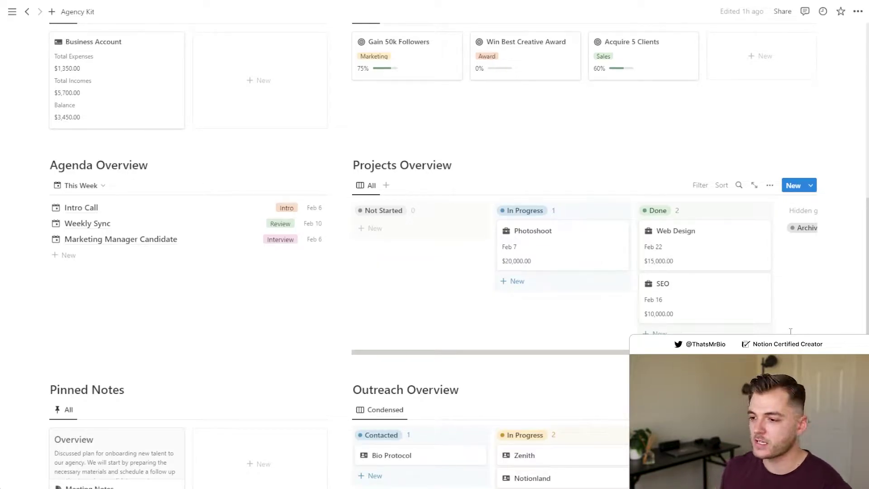
scroll(696, 301, down, 5)
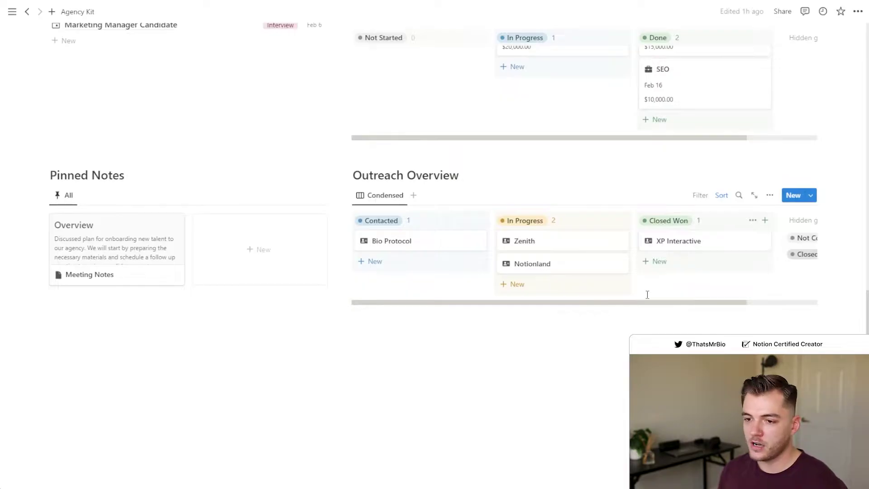
scroll(589, 326, up, 5)
scroll(453, 357, up, 4)
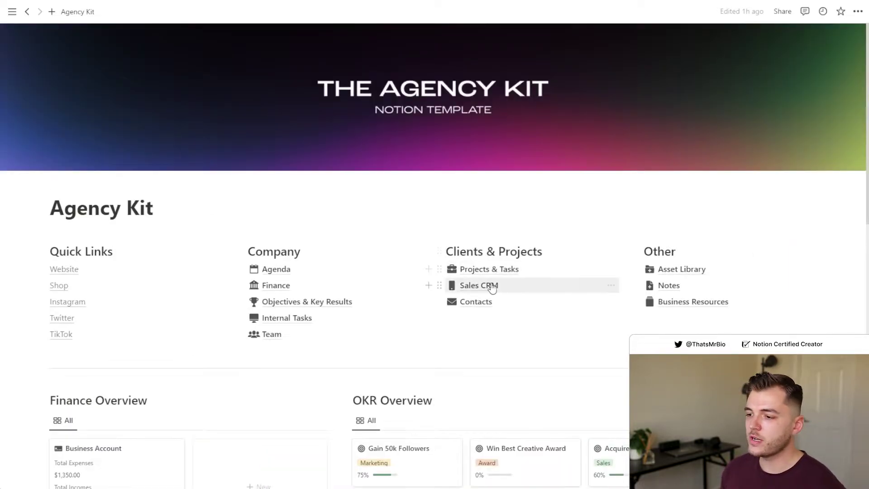
In Sales CRM, add a 'New Client' card under Contacted, then preview and close it.
click(487, 284)
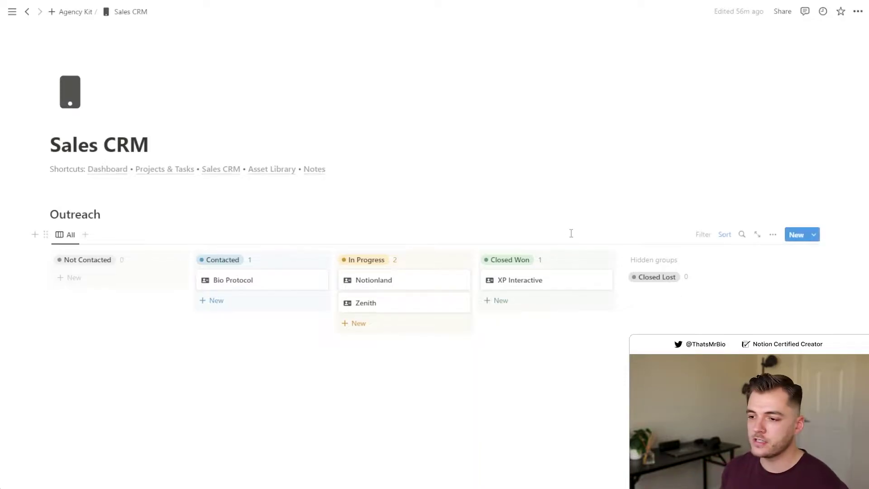
click(235, 306)
text(New Client)
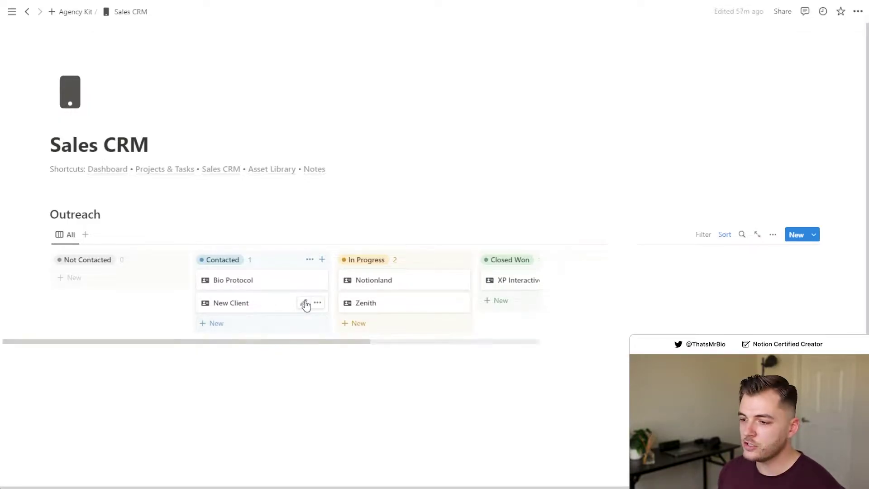
click(305, 303)
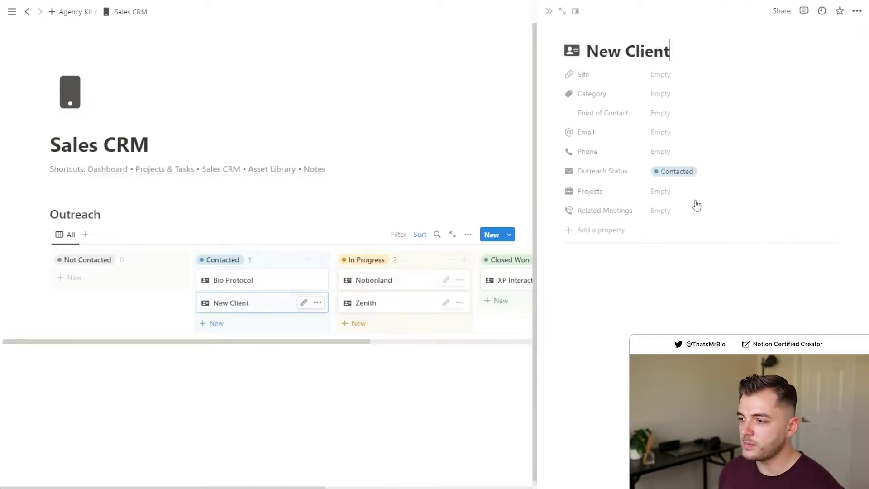
click(549, 11)
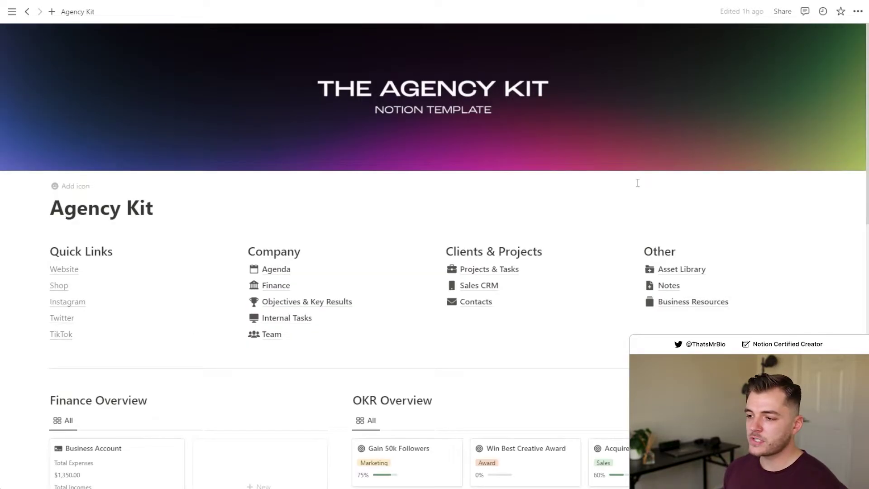
On Projects & Tasks, open the New Project card under Not Started and scroll through its guide.
click(490, 270)
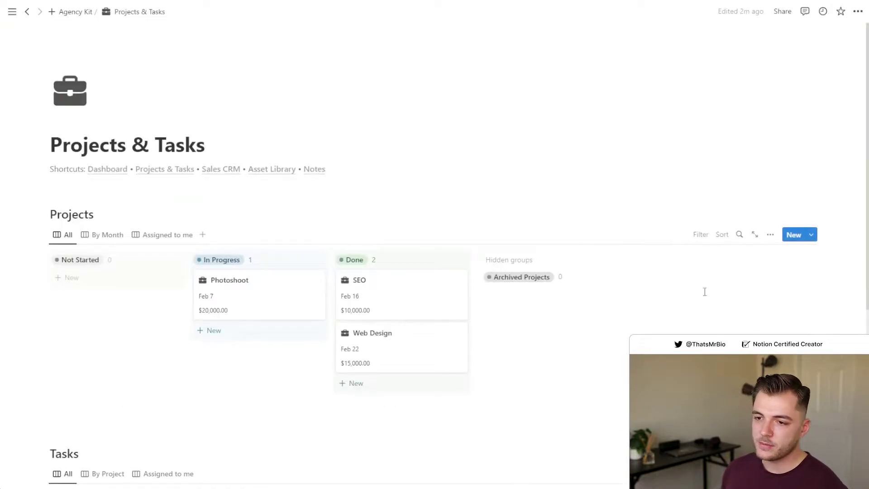
scroll(705, 292, down, 3)
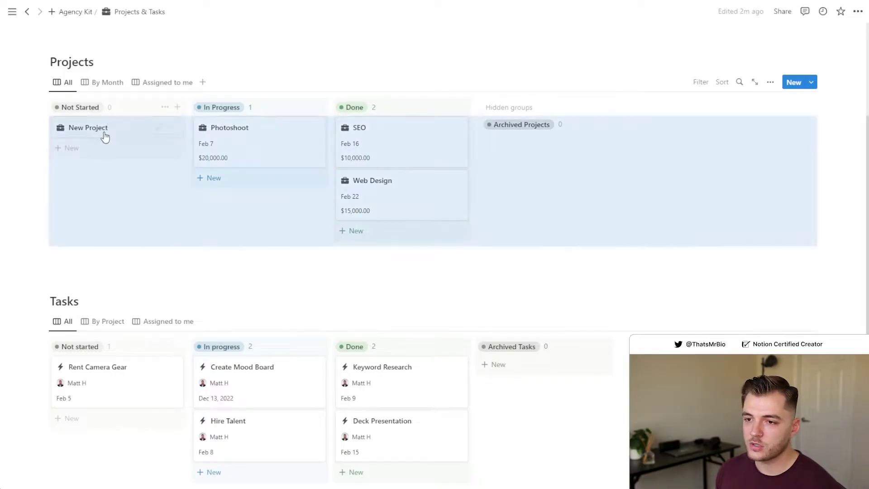
click(135, 132)
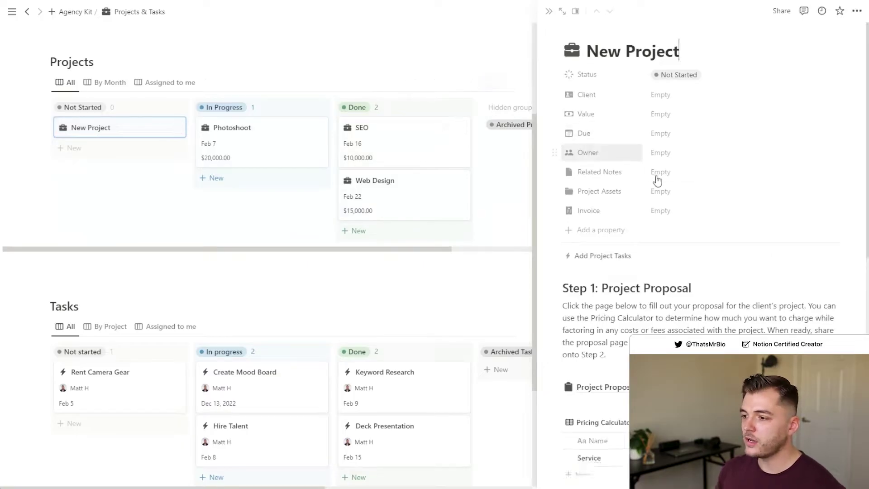
scroll(669, 185, down, 10)
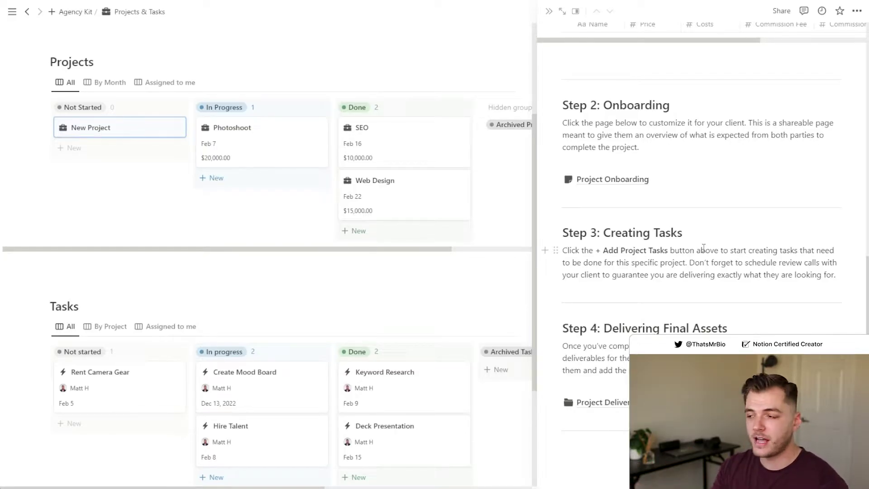
scroll(703, 248, up, 6)
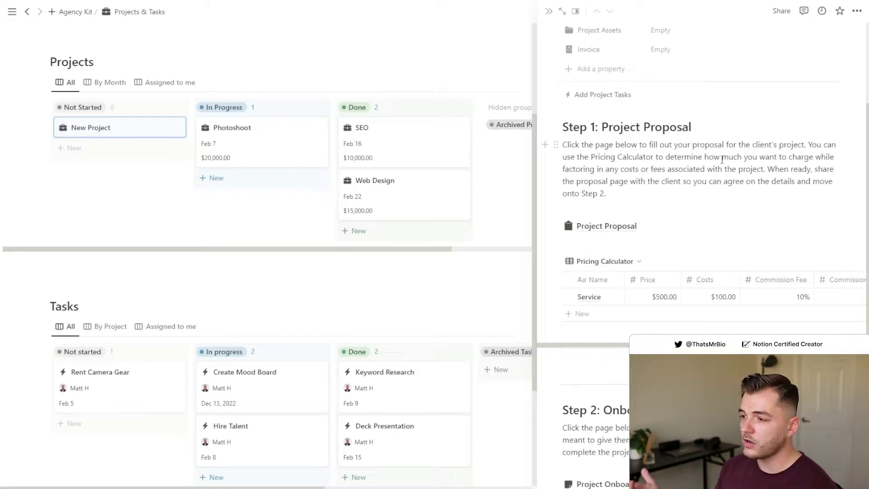
click(626, 225)
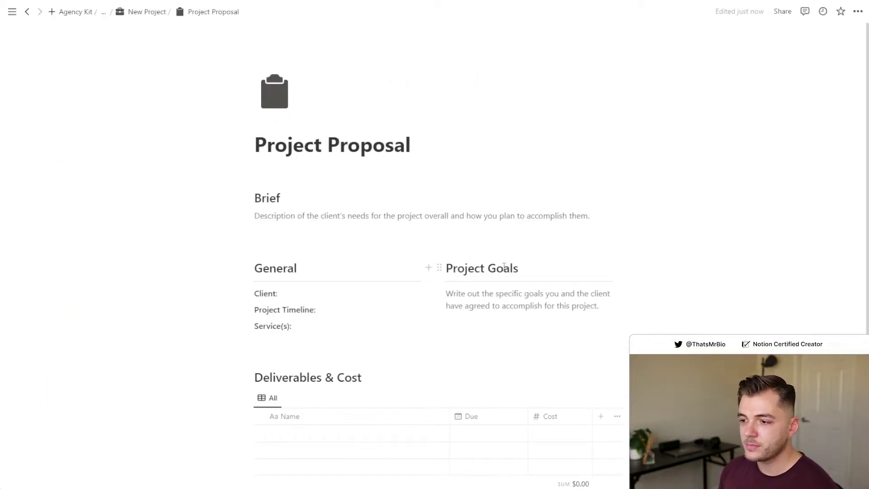
scroll(497, 266, down, 2)
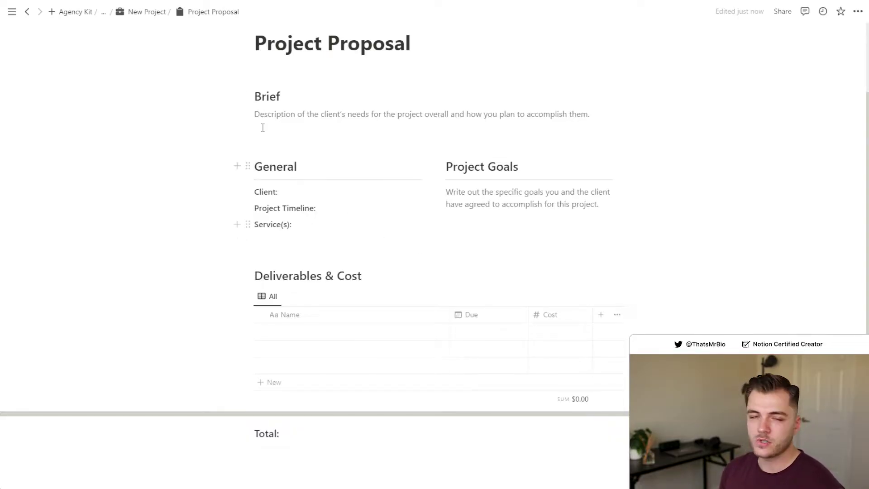
click(149, 14)
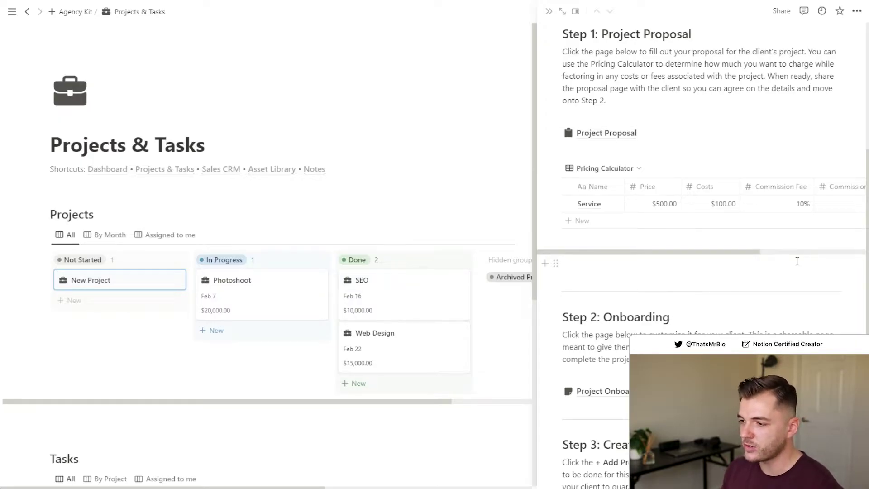
scroll(797, 261, down, 3)
click(618, 238)
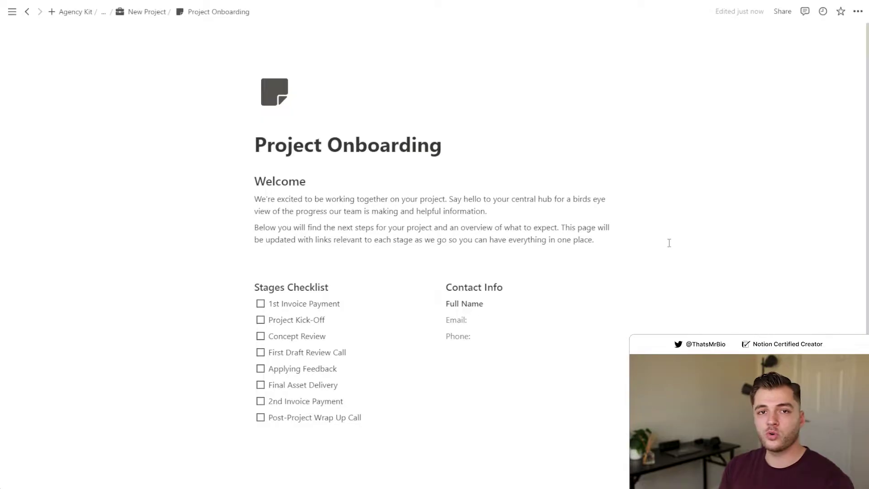
click(147, 11)
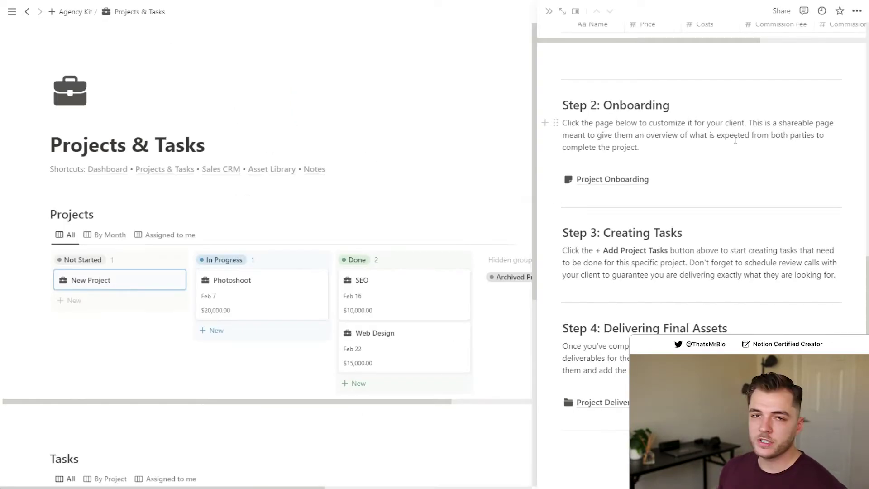
scroll(702, 240, up, 10)
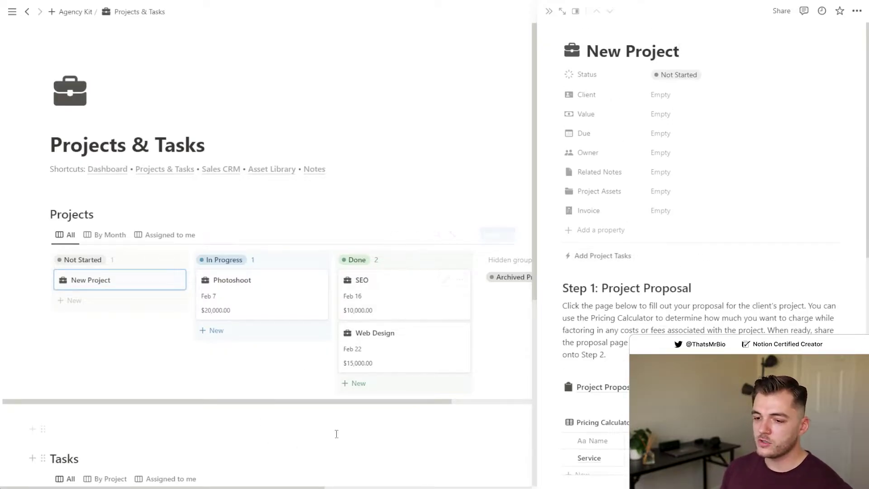
Close the New Project preview, filter the Tasks board to my tasks, and group them by project.
click(344, 421)
scroll(382, 403, down, 5)
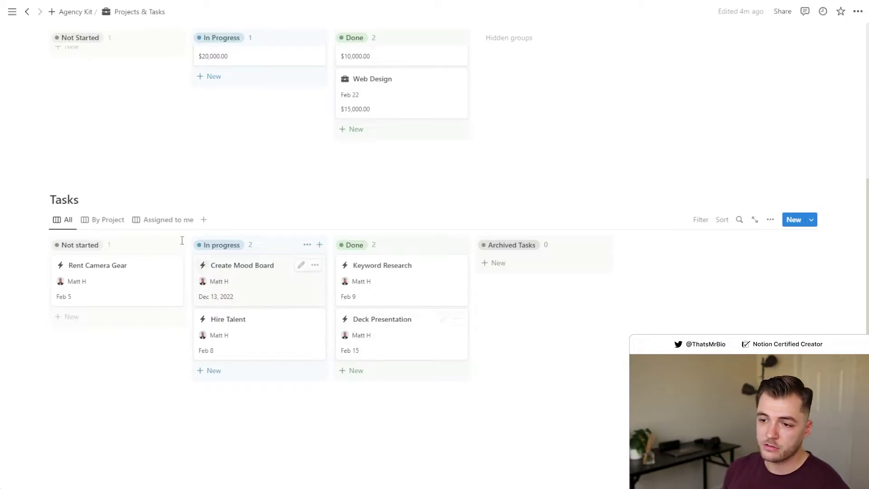
click(164, 220)
scroll(290, 289, down, 3)
click(96, 176)
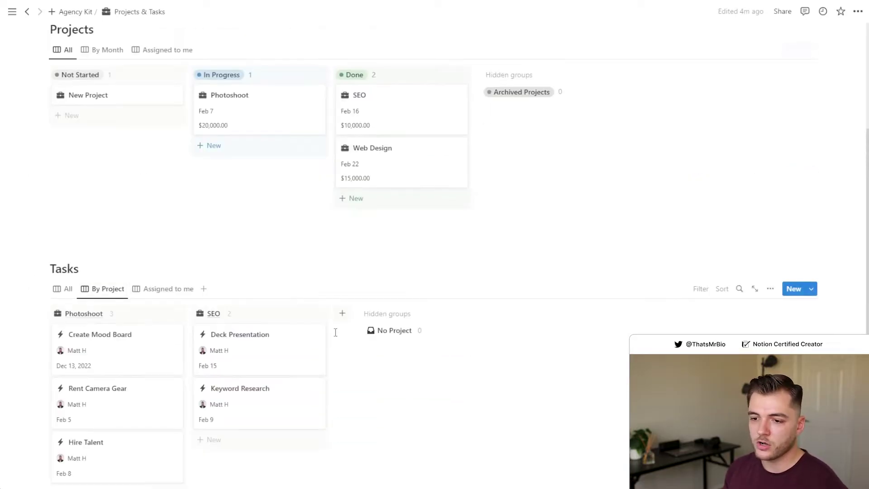
View the Projects board by month, then switch back to All grouped by status.
scroll(336, 330, down, 3)
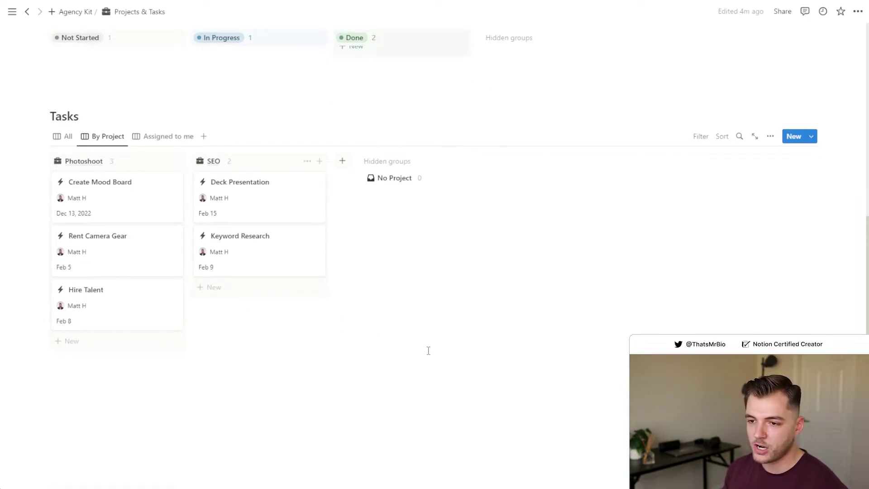
scroll(428, 351, up, 7)
click(108, 152)
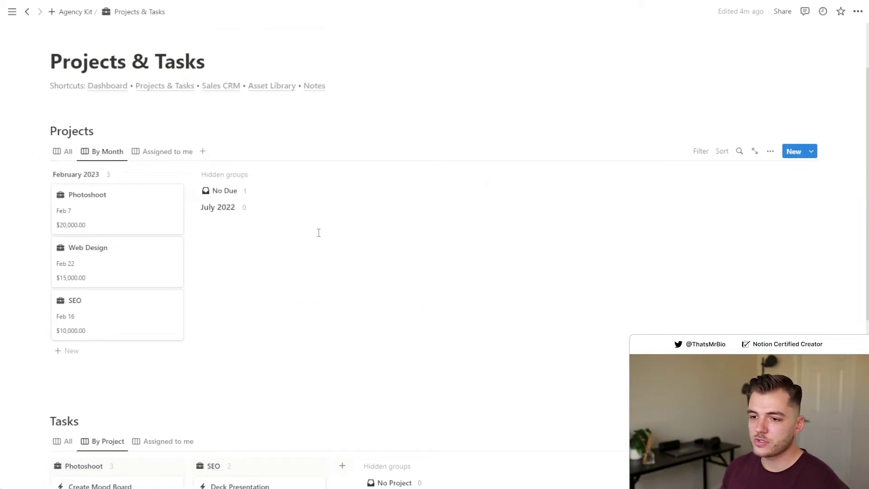
click(65, 151)
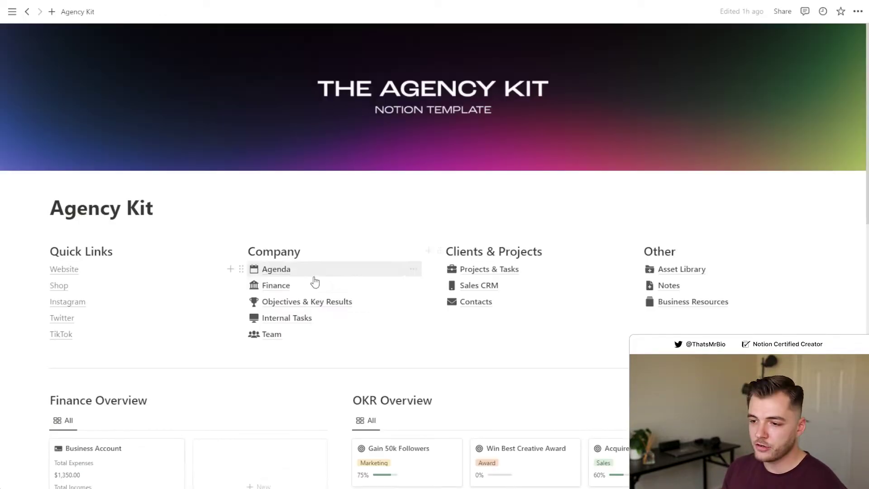
On the Finance page, review income, expenses and payouts, then open the SEO Invoice ($200.00, Paid) beside it.
click(281, 286)
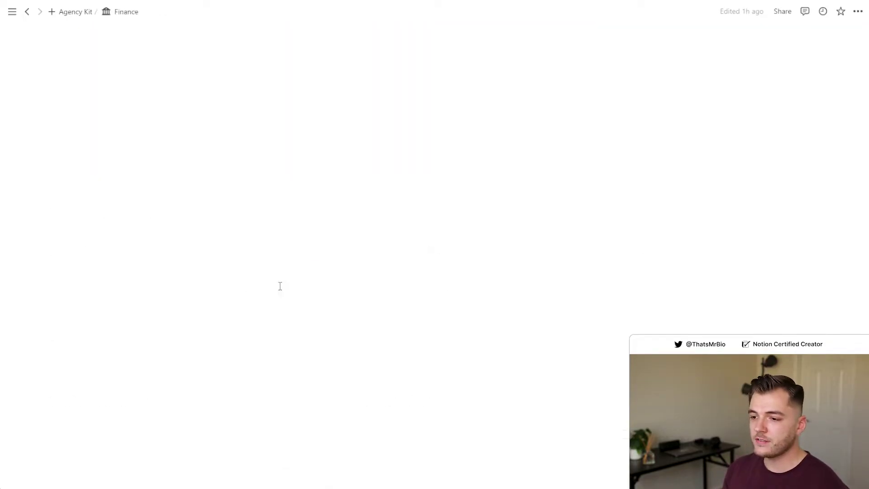
scroll(632, 320, down, 7)
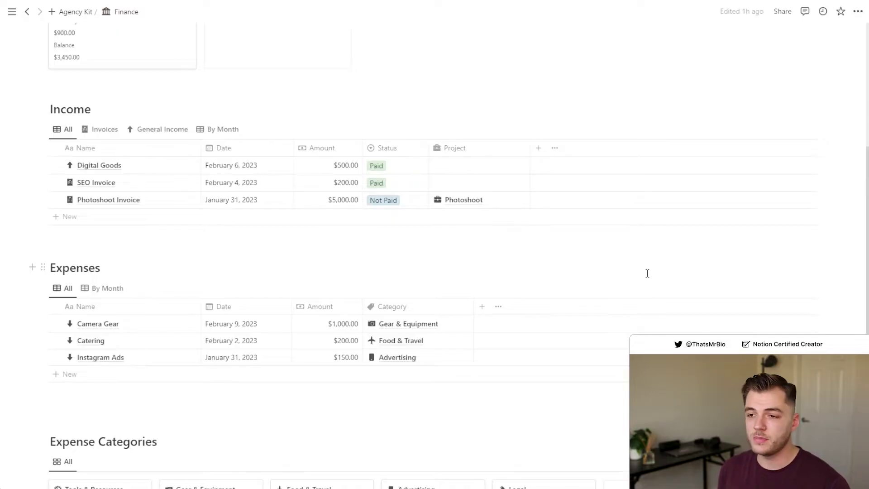
scroll(204, 159, down, 8)
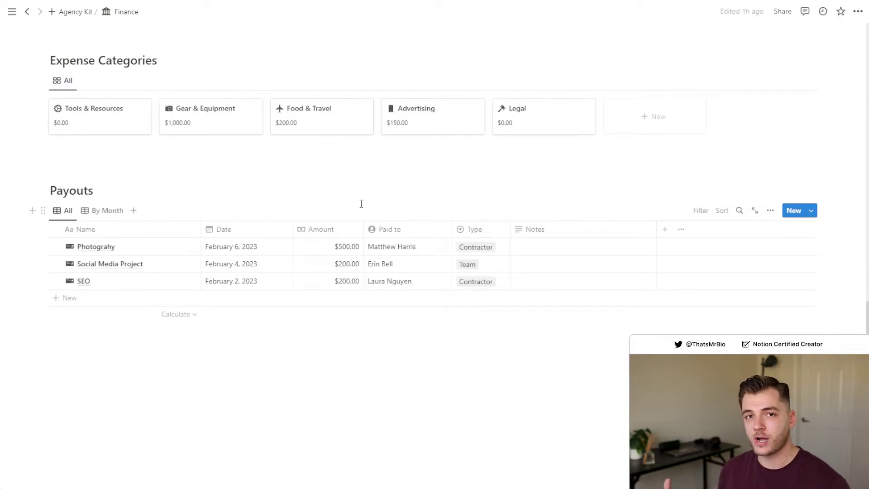
scroll(598, 228, up, 7)
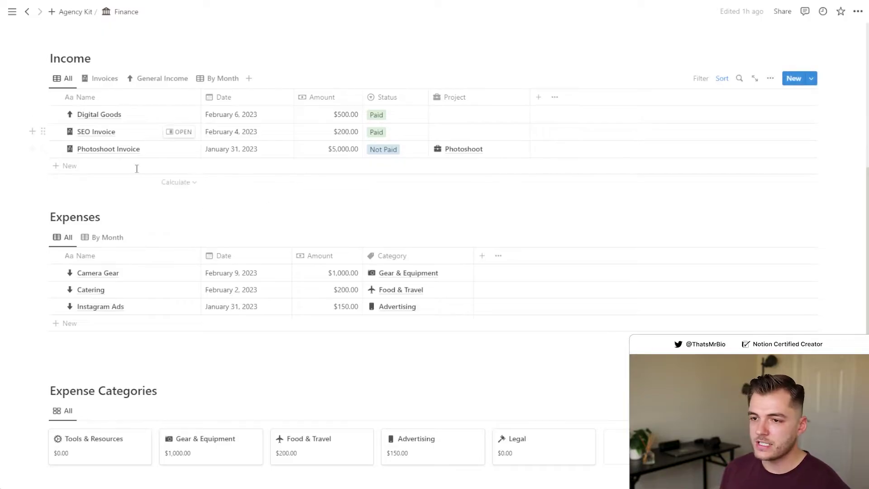
scroll(141, 185, up, 1)
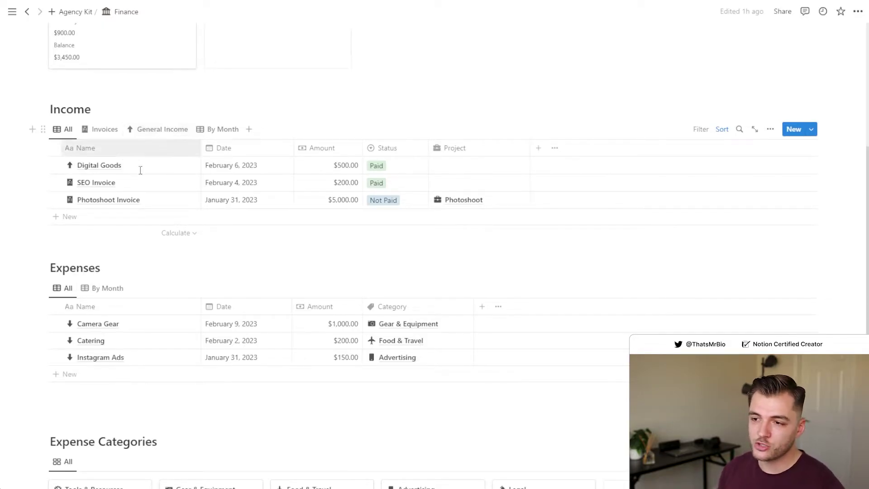
scroll(192, 326, up, 3)
scroll(114, 283, down, 10)
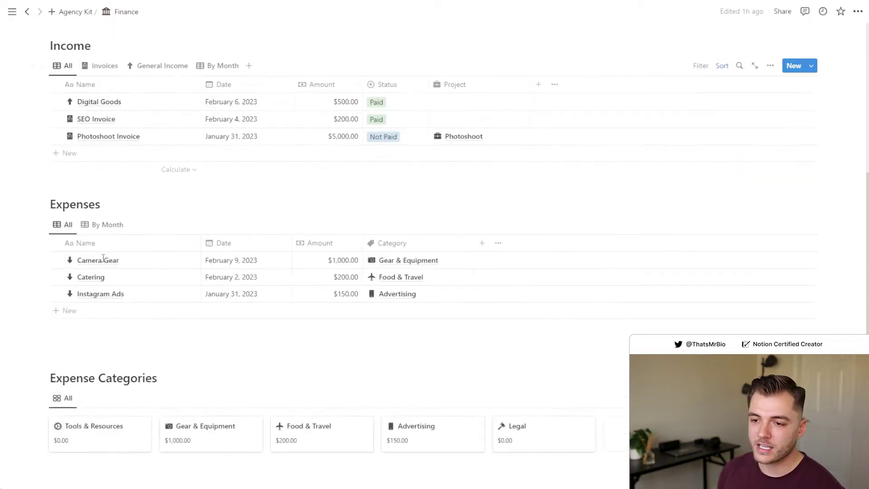
scroll(162, 326, up, 5)
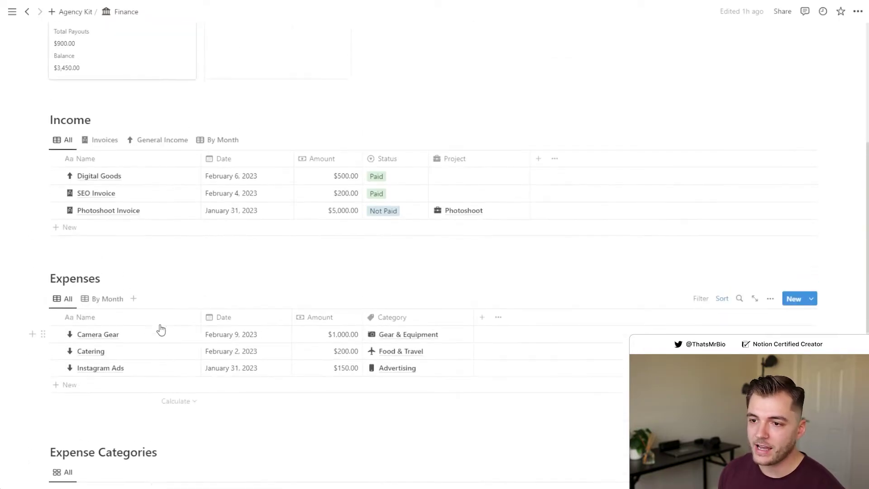
scroll(161, 330, up, 3)
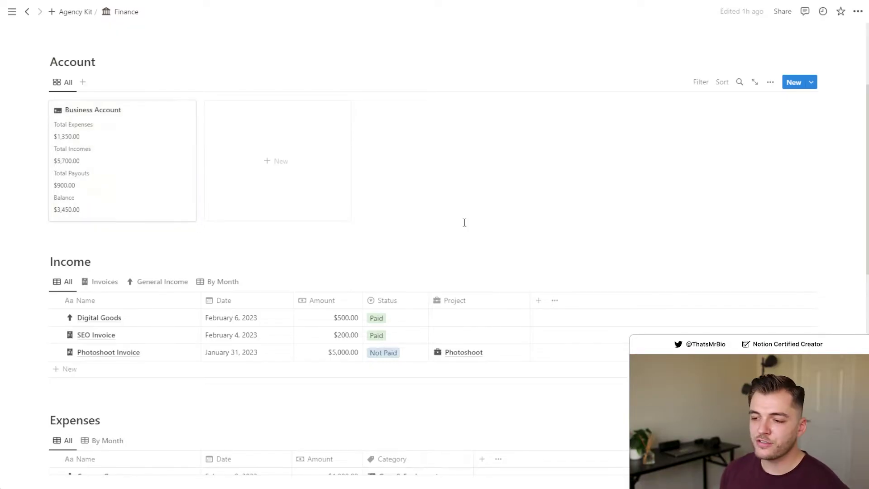
scroll(453, 226, down, 3)
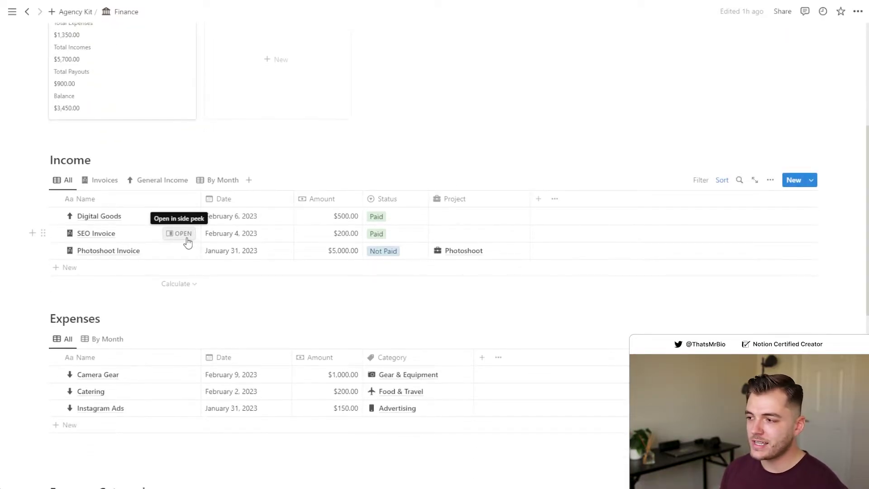
click(186, 238)
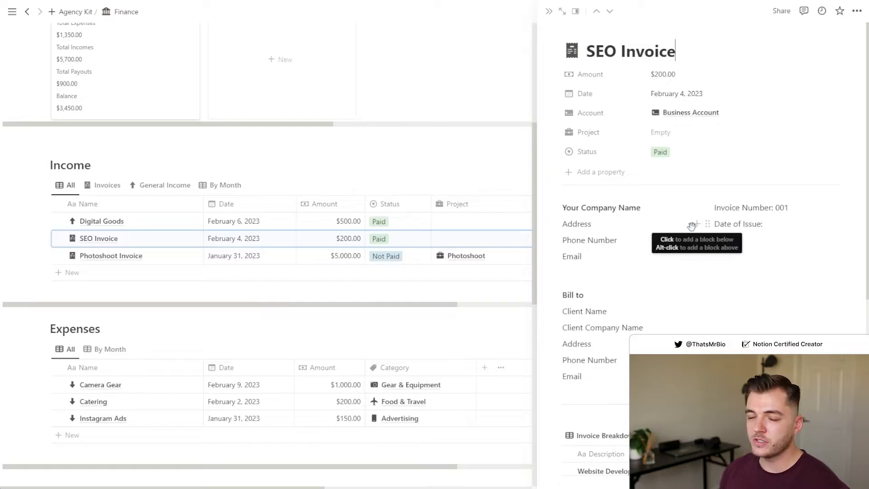
Add an Income entry from the New Invoice template and open it as a full page.
key(Escape)
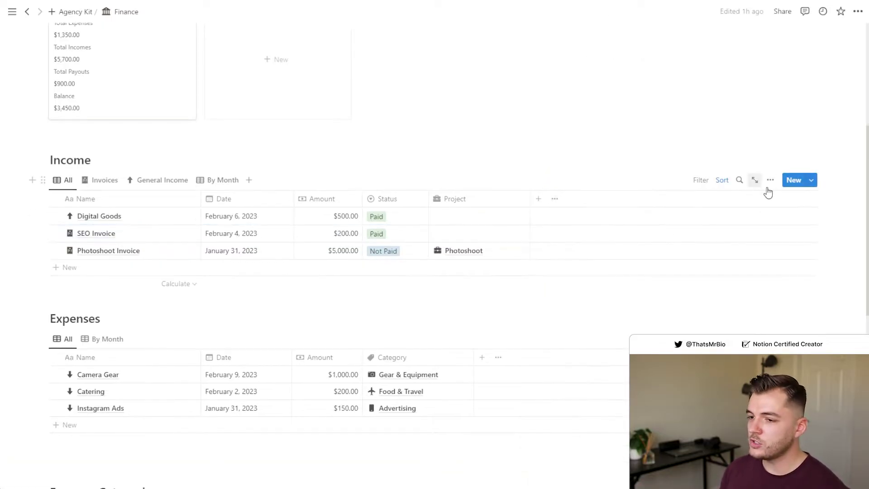
click(792, 180)
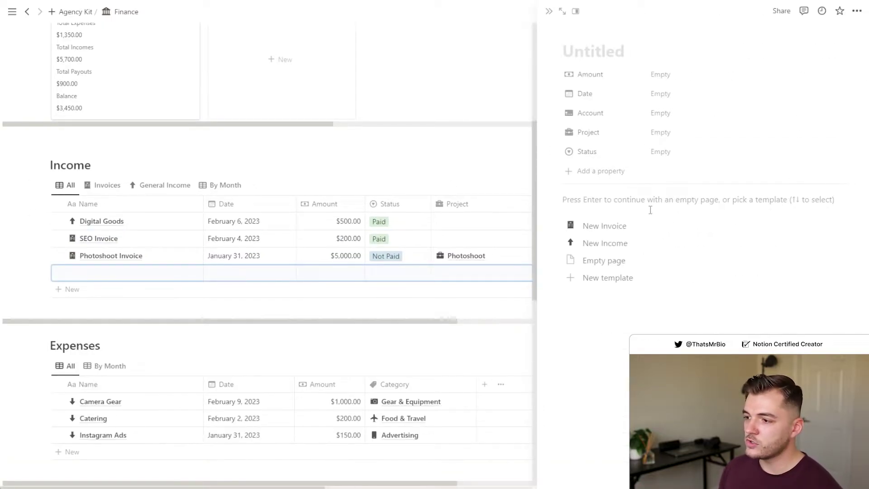
click(650, 225)
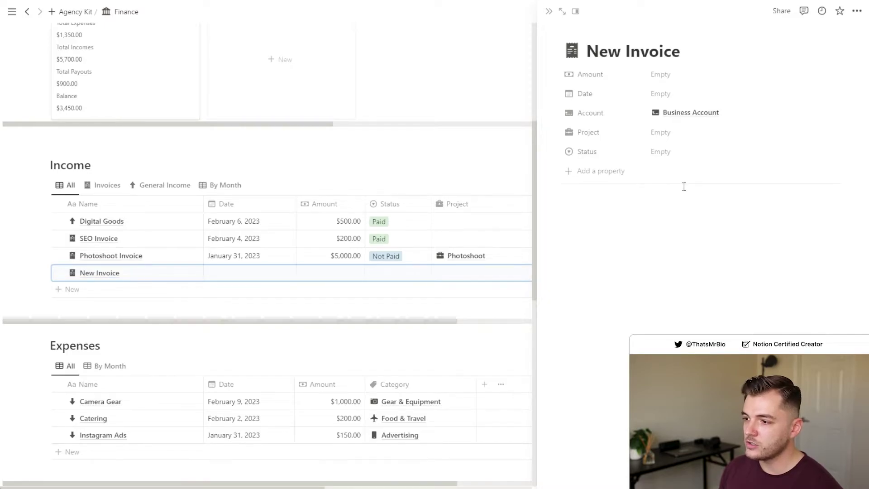
click(562, 11)
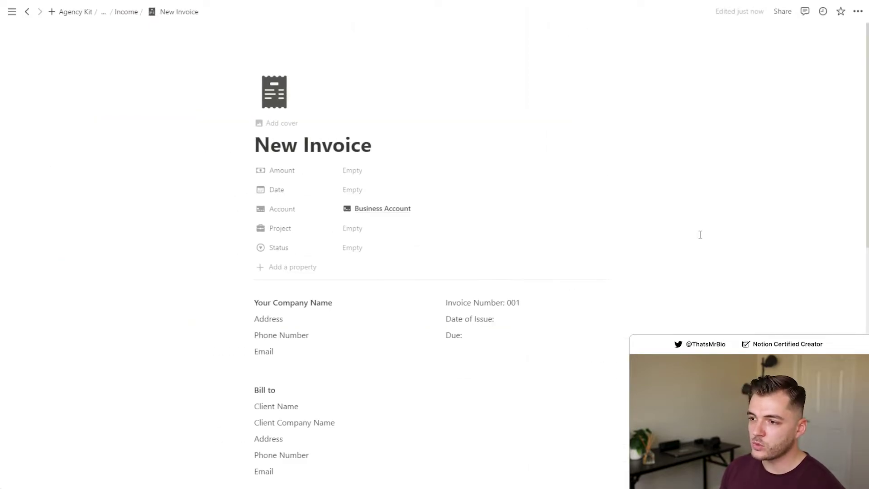
scroll(656, 240, down, 5)
scroll(580, 226, down, 4)
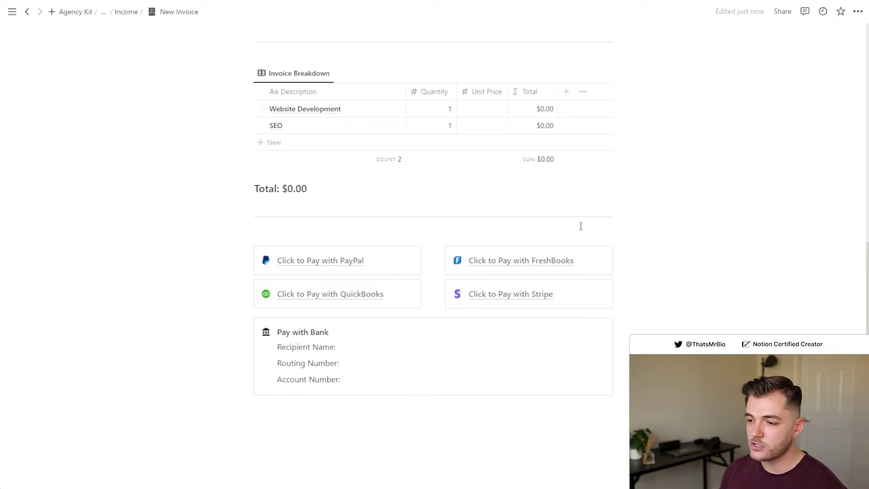
scroll(581, 225, up, 10)
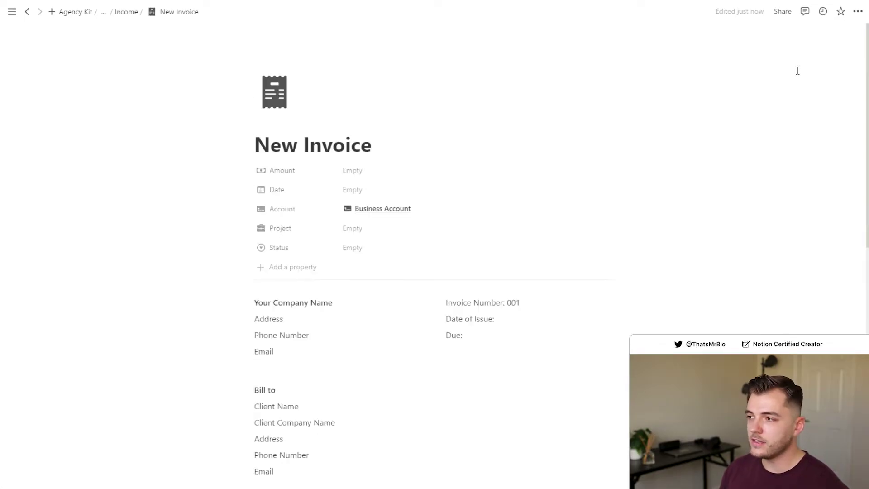
Publish the New Invoice to the web and go back to the Income database.
click(783, 12)
click(850, 83)
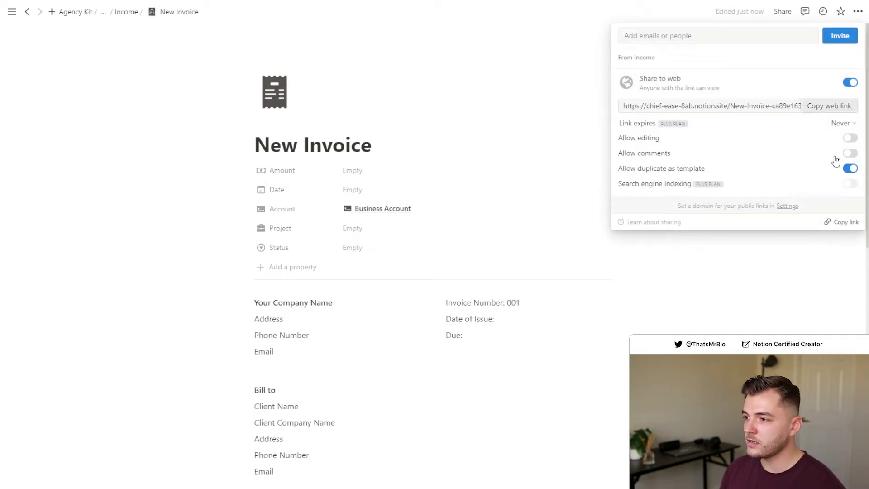
click(818, 311)
click(125, 10)
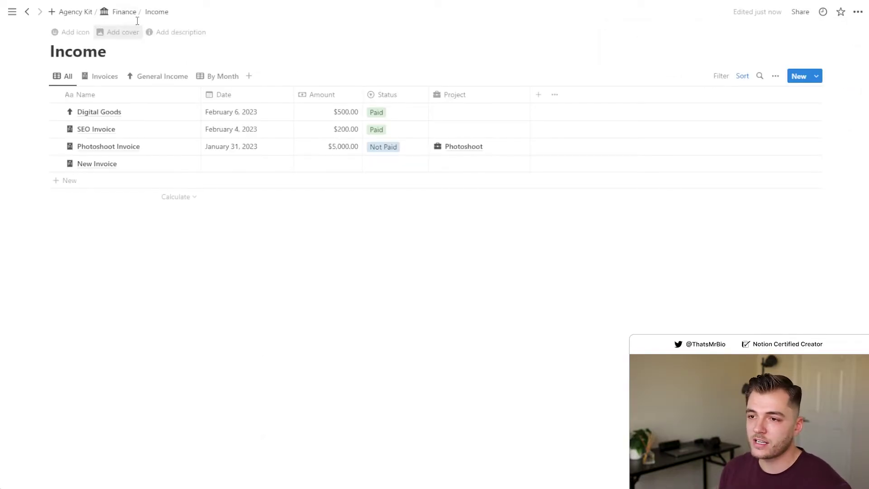
Go via the Agency Kit dashboard to the Objectives & Key Results page and review its key results.
click(75, 12)
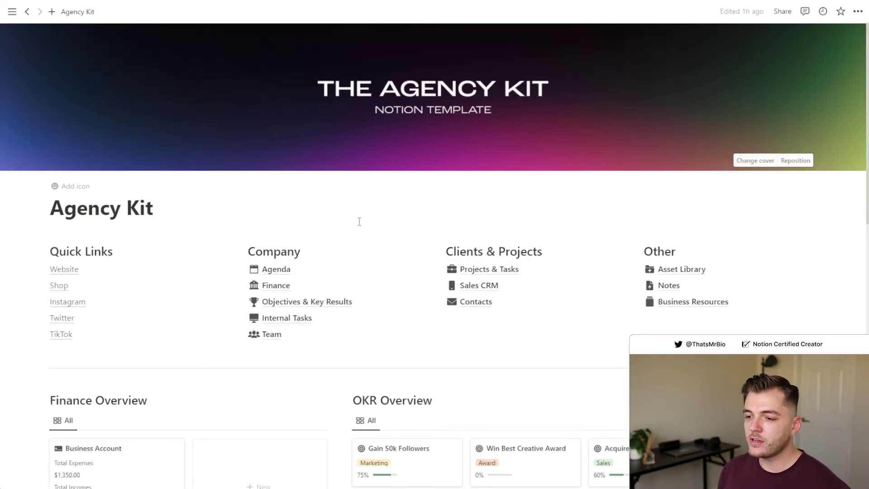
click(318, 301)
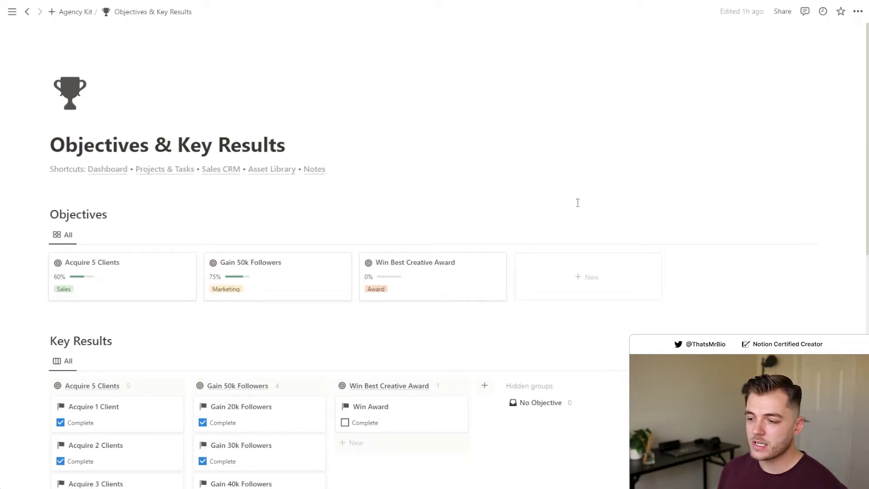
scroll(577, 203, down, 3)
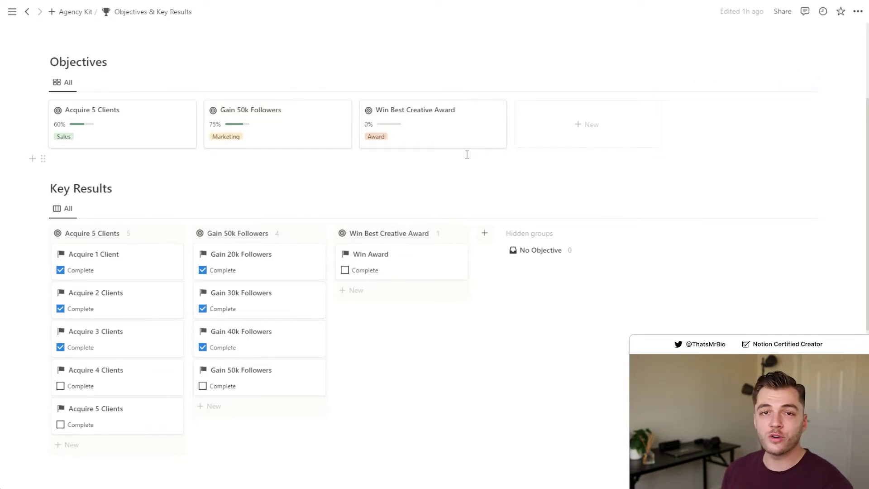
scroll(430, 248, down, 3)
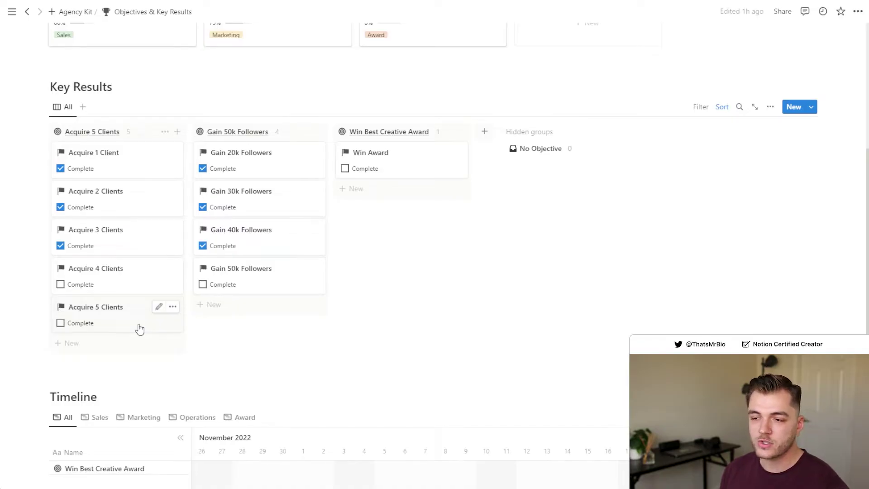
scroll(591, 355, up, 2)
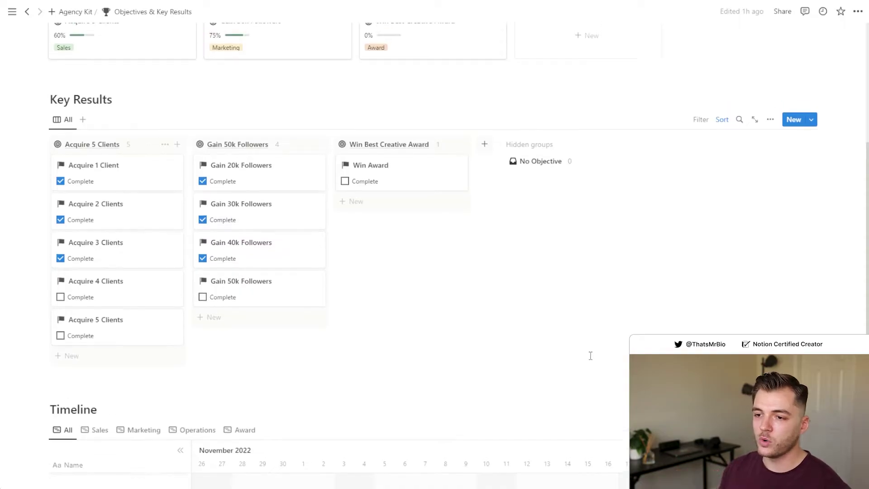
scroll(277, 349, up, 2)
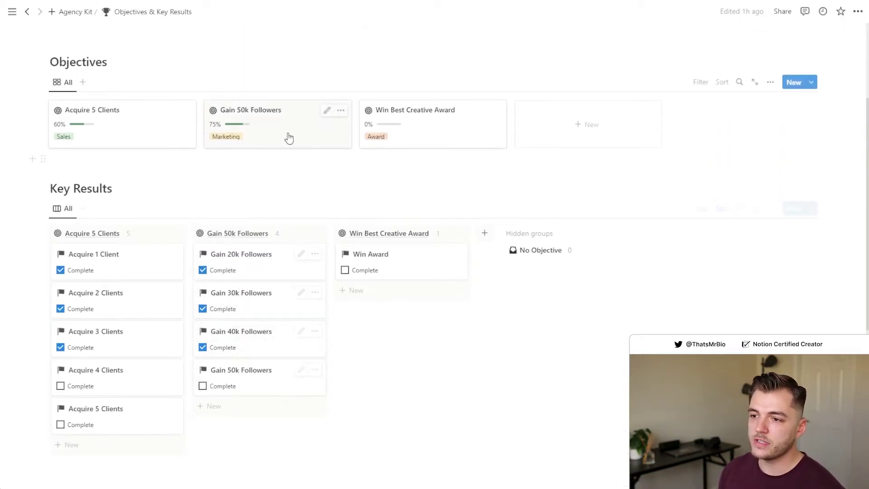
Untick and retick Gain 30k and Gain 40k Followers, then return to Agency Kit.
click(202, 347)
click(203, 309)
click(202, 309)
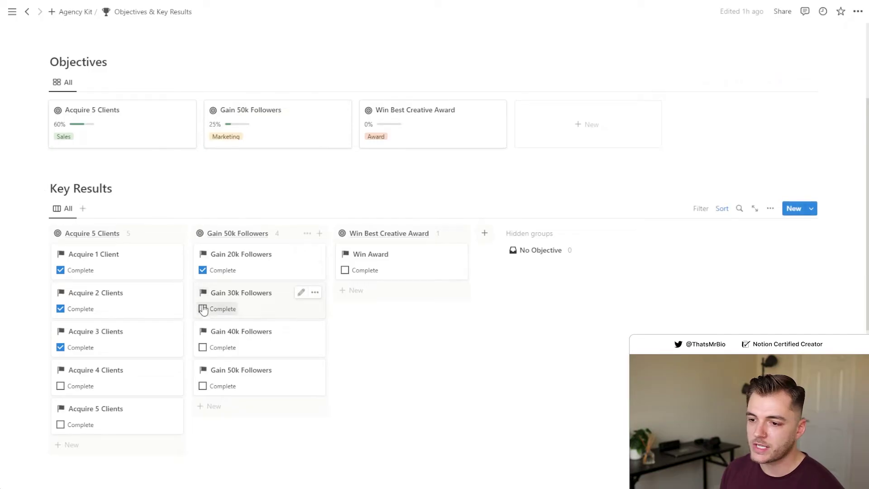
click(203, 348)
scroll(441, 339, up, 4)
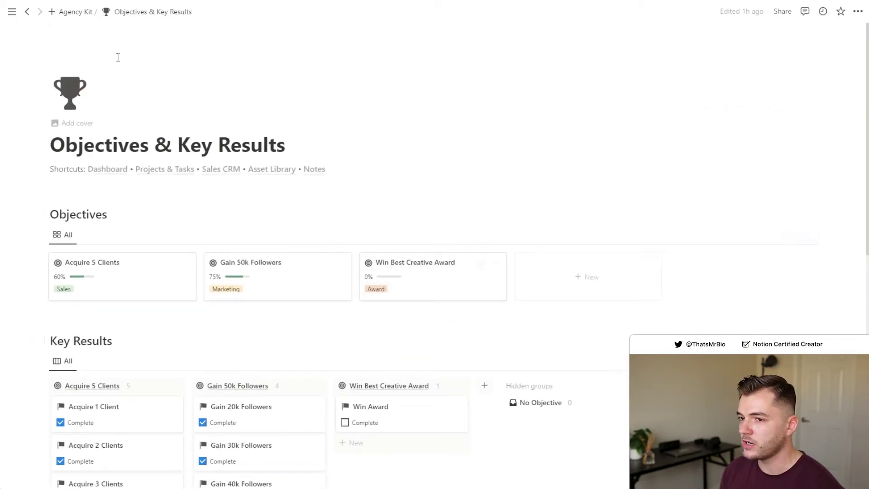
click(76, 12)
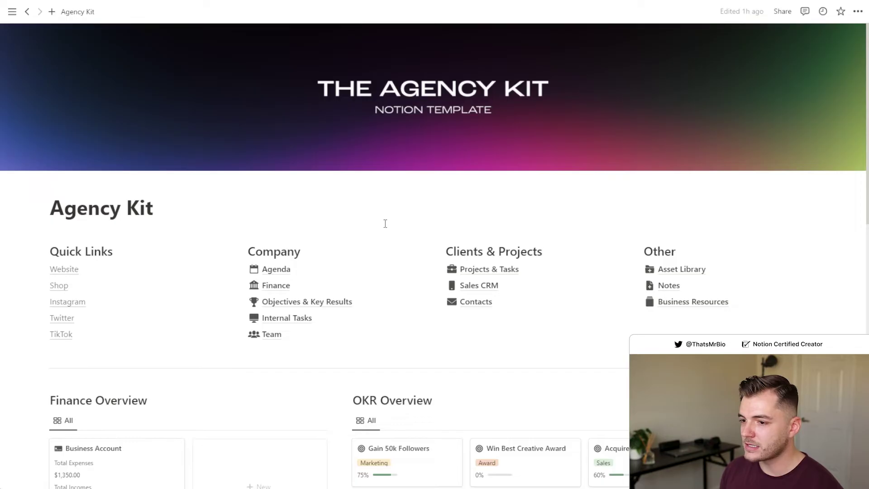
Review Team Members and Contractors on the Team page, then open the Contacts page.
click(271, 334)
scroll(584, 297, down, 3)
scroll(583, 298, down, 1)
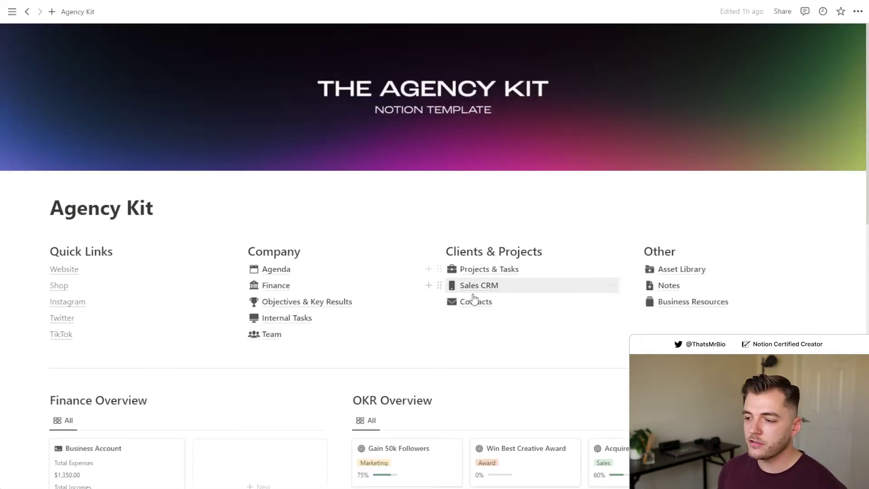
click(473, 300)
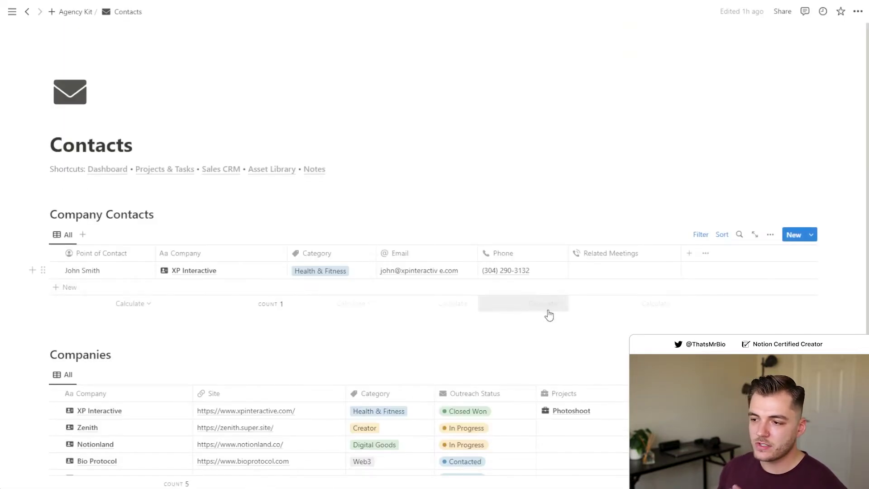
Open the XP Interactive company record in side peek and close it, twice.
scroll(551, 312, down, 4)
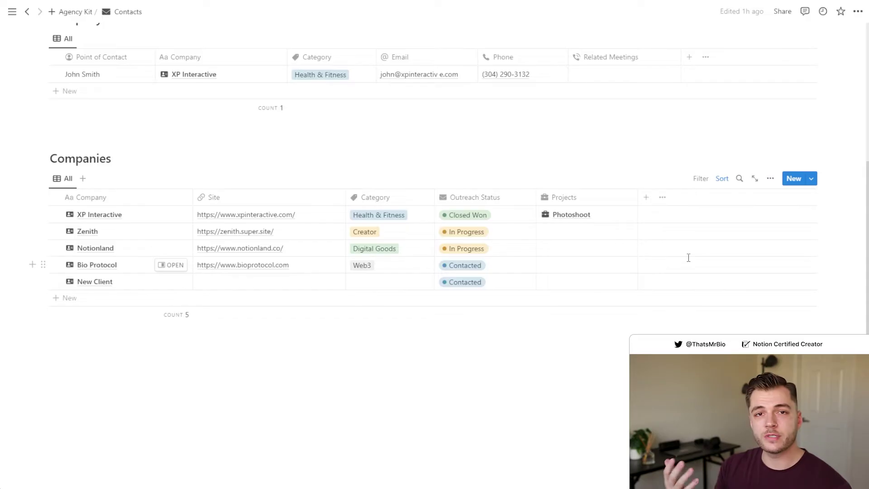
scroll(156, 246, up, 3)
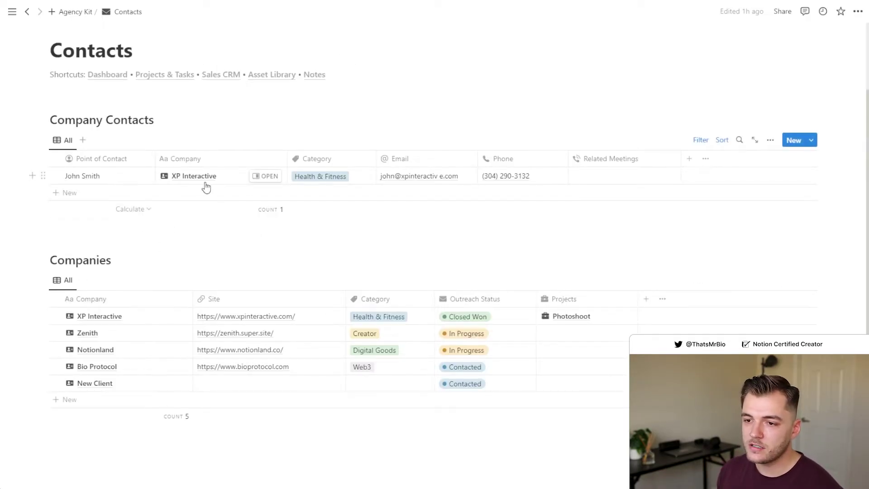
click(257, 177)
key(Escape)
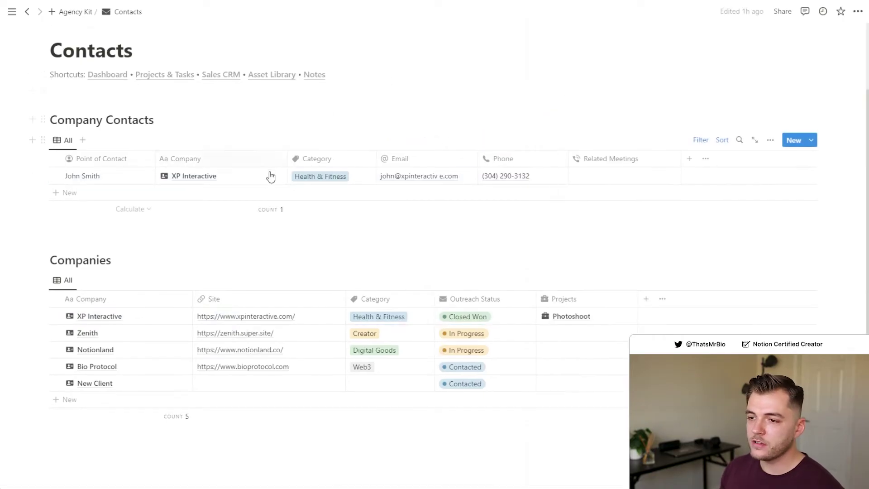
click(172, 316)
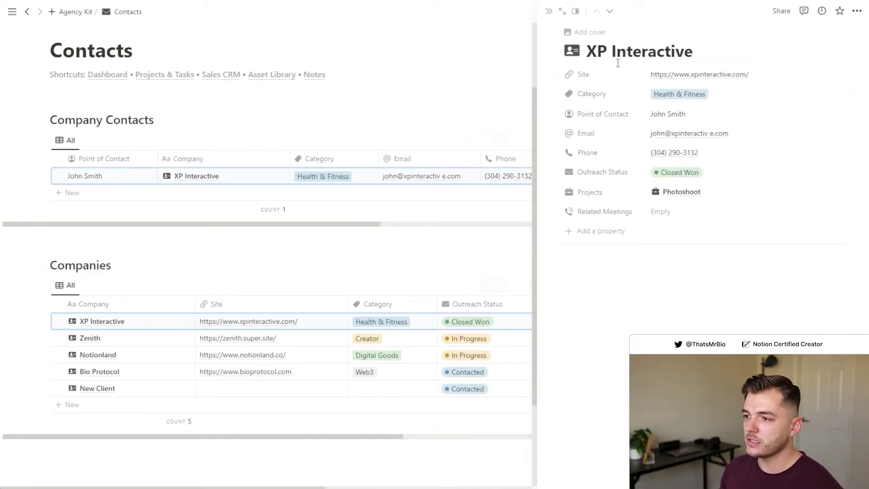
click(549, 16)
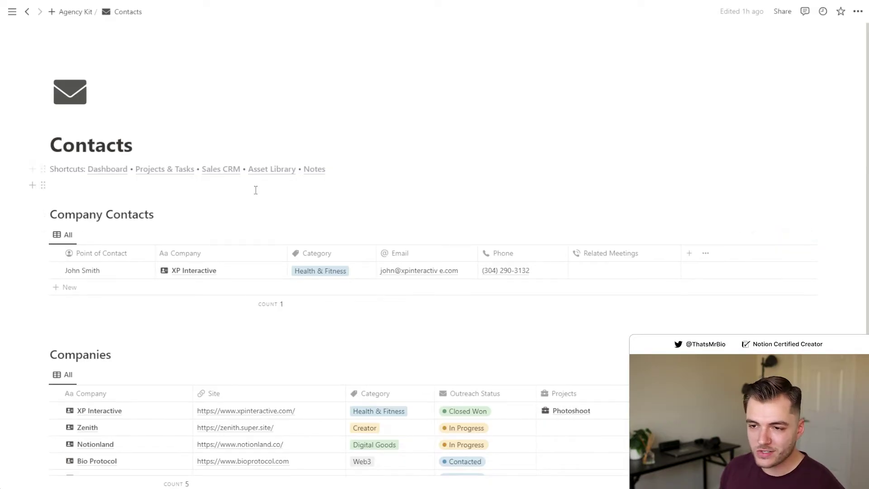
mouse_move(325, 178)
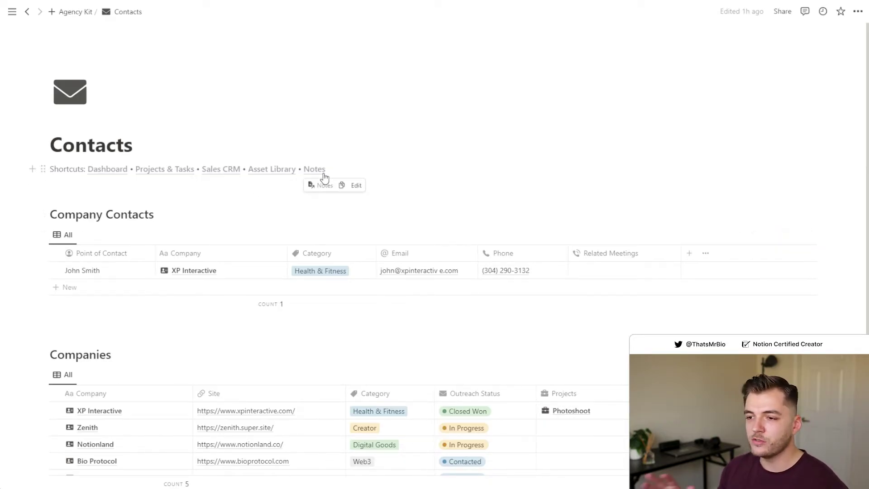
Browse the Notes page's three February 2023 notes by category and timeframe, then go back to Agency Kit.
click(318, 172)
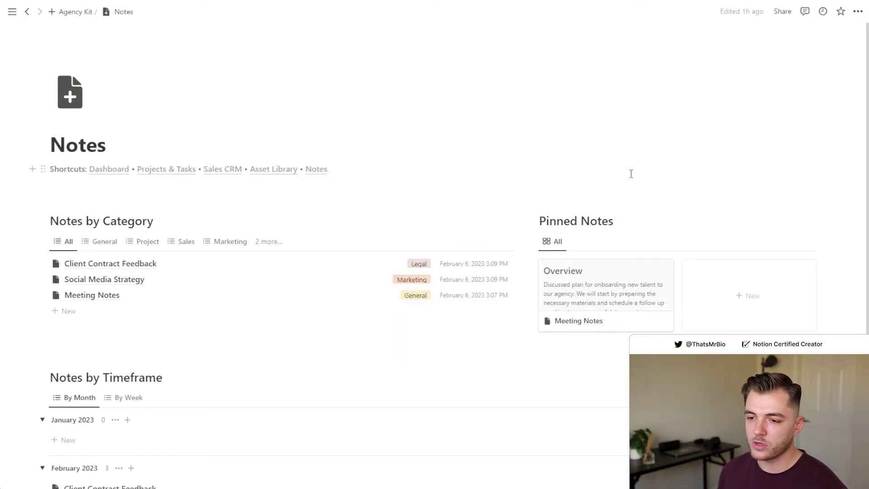
scroll(614, 188, down, 1)
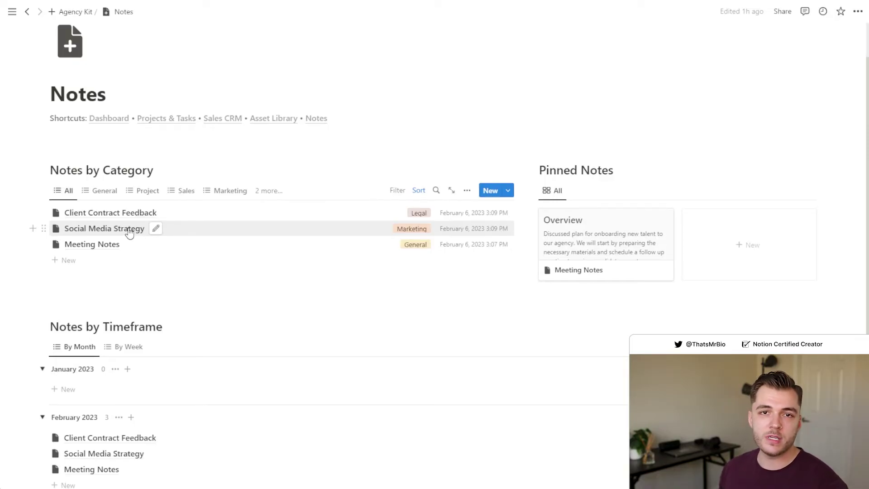
scroll(129, 232, down, 1)
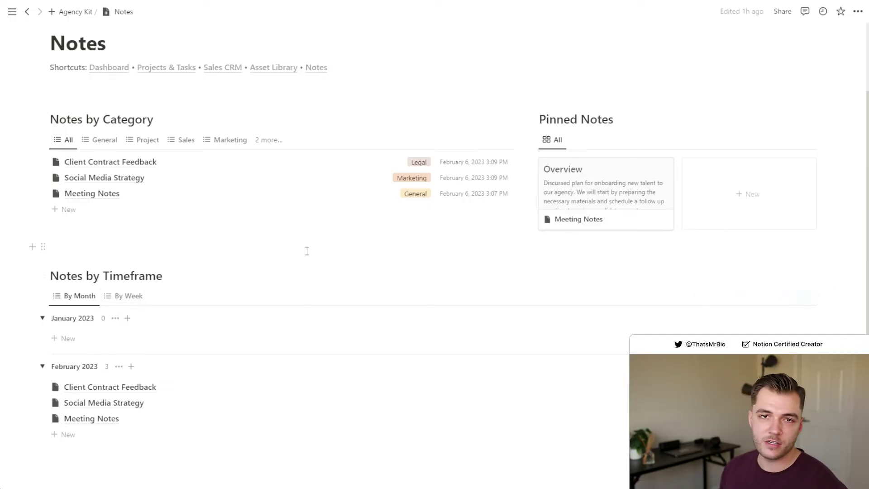
scroll(282, 248, up, 1)
key(ctrl+[)
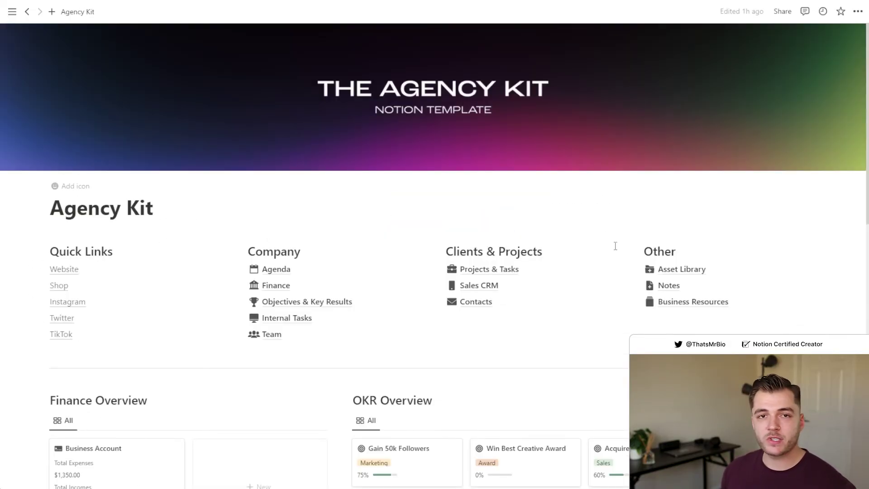
Open the Business Resources page from the dashboard and glance over its table of contents.
click(710, 304)
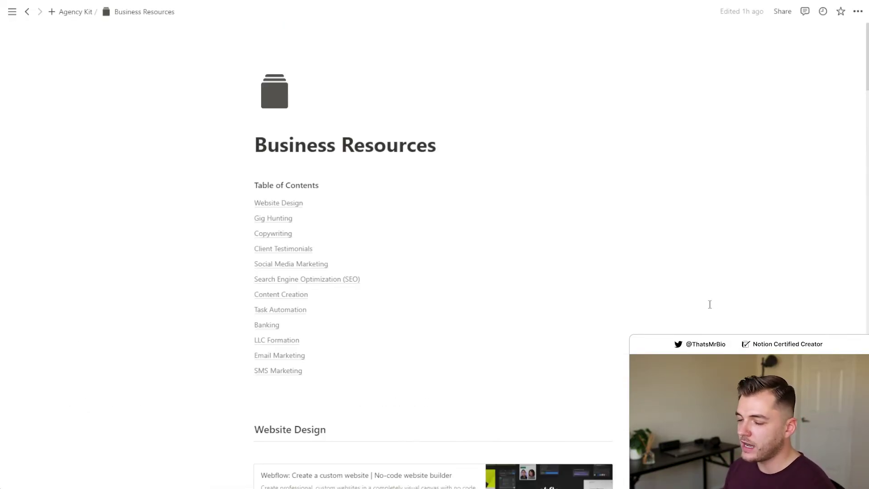
scroll(669, 325, down, 9)
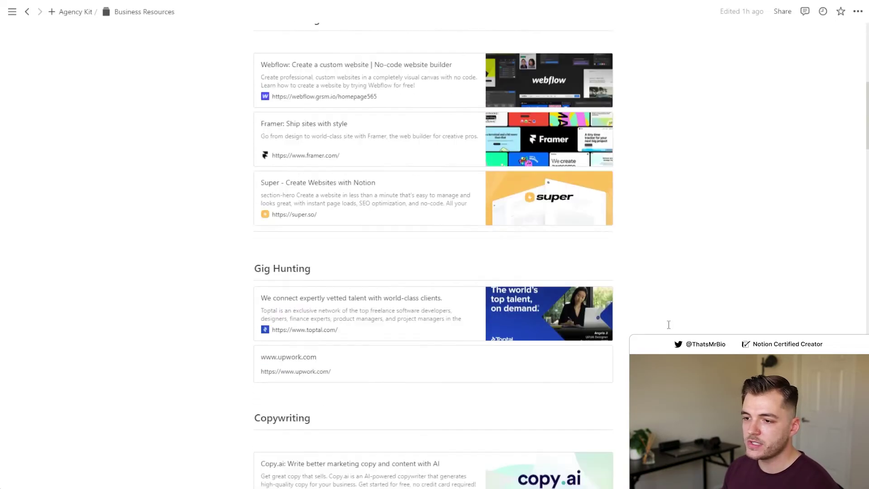
scroll(669, 325, up, 9)
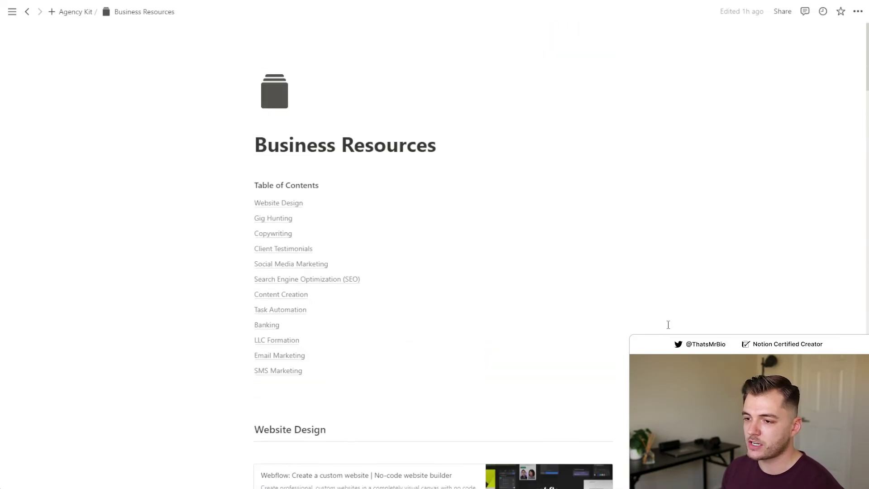
Jump to the Gig Hunting section and scroll through the Copywriting and Client Testimonials links.
click(547, 223)
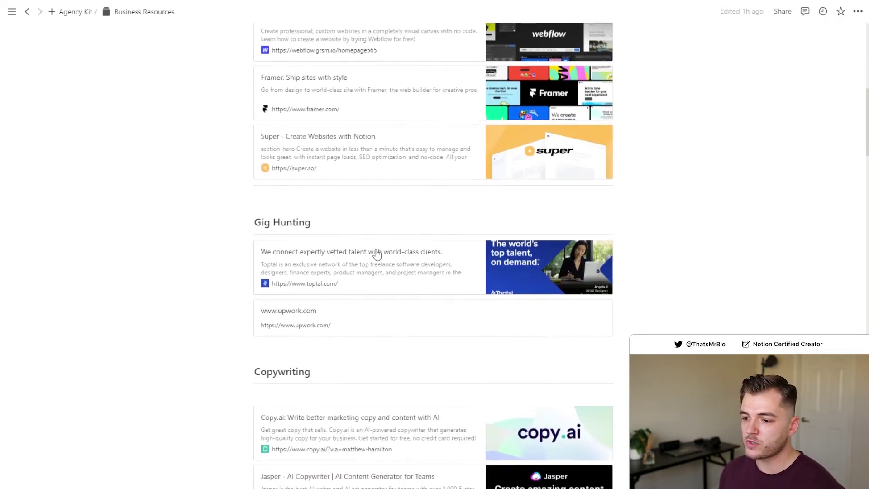
scroll(377, 254, down, 10)
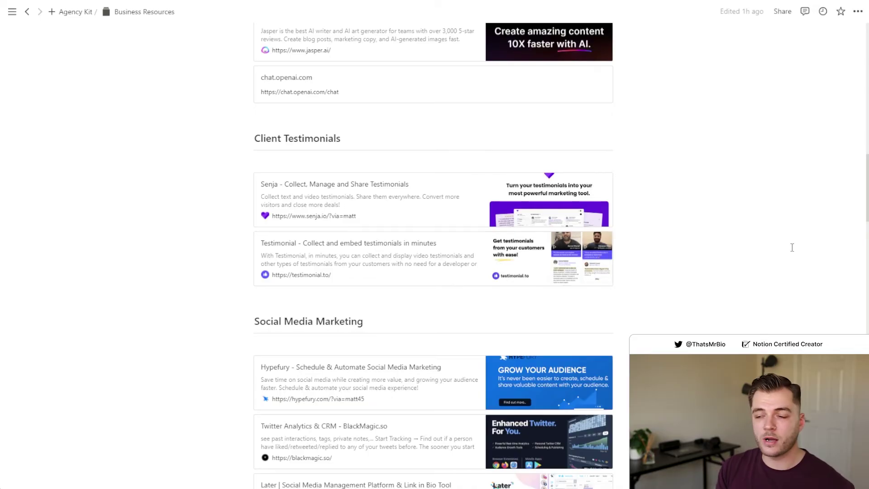
scroll(759, 231, down, 9)
scroll(701, 294, up, 8)
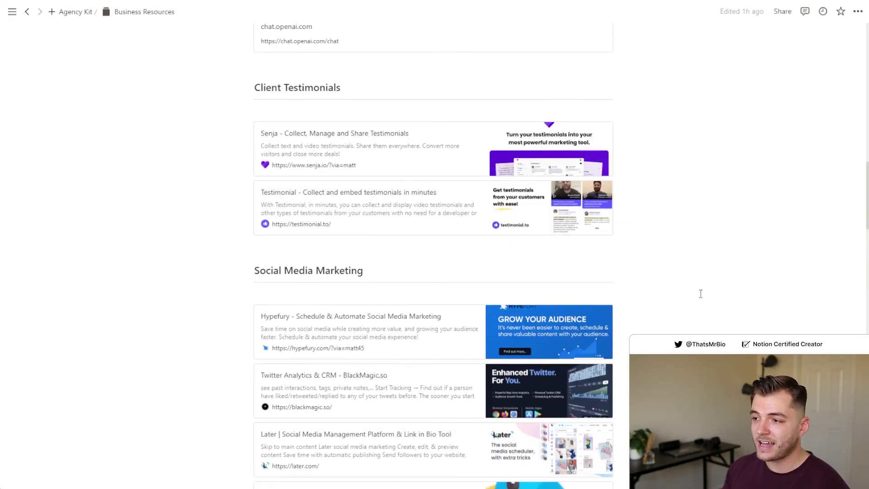
scroll(701, 293, up, 3)
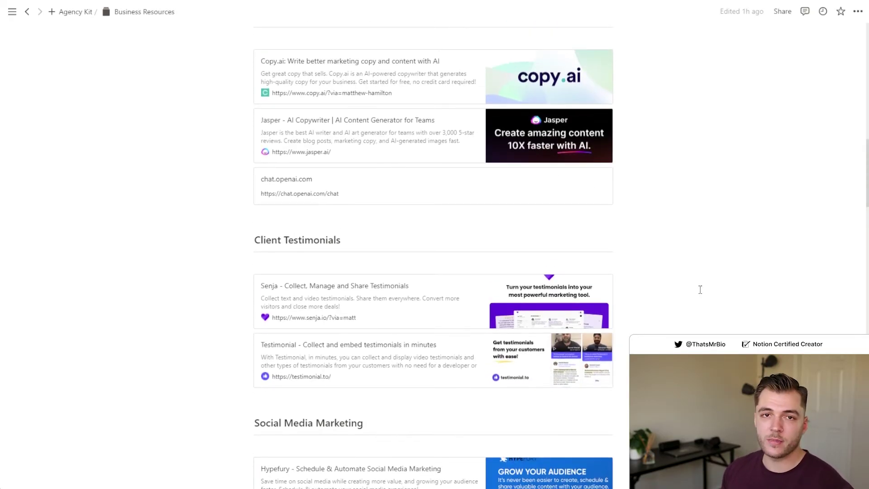